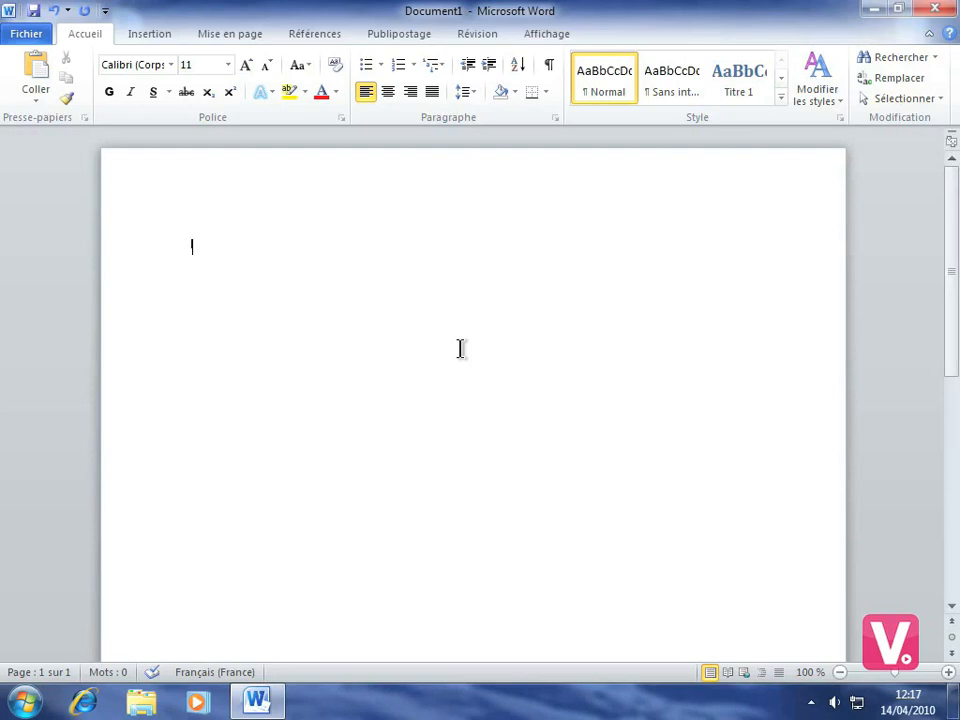
# - Set up the blank document as an envelope mail merge using the DL (110 x 220 mm) envelope size
pyautogui.click(400, 40)
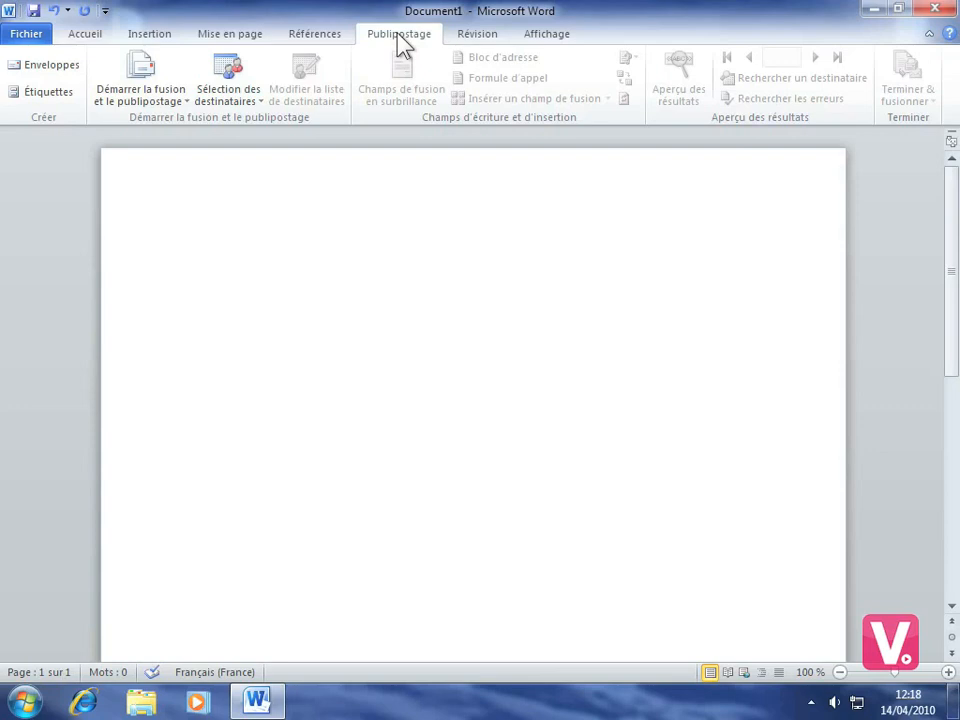
pyautogui.click(150, 91)
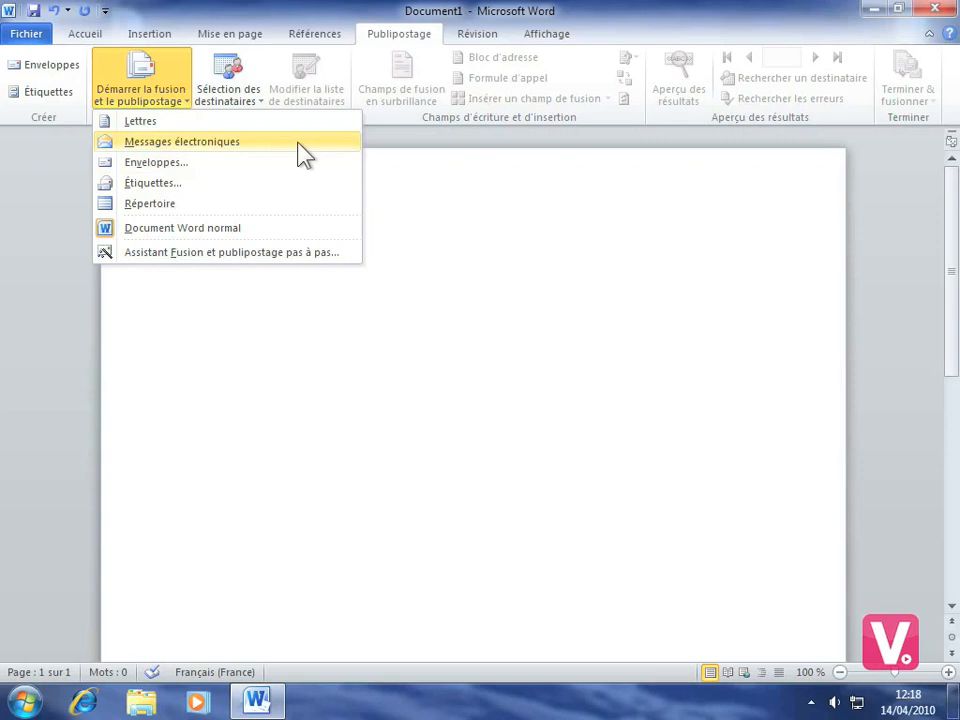
pyautogui.click(140, 163)
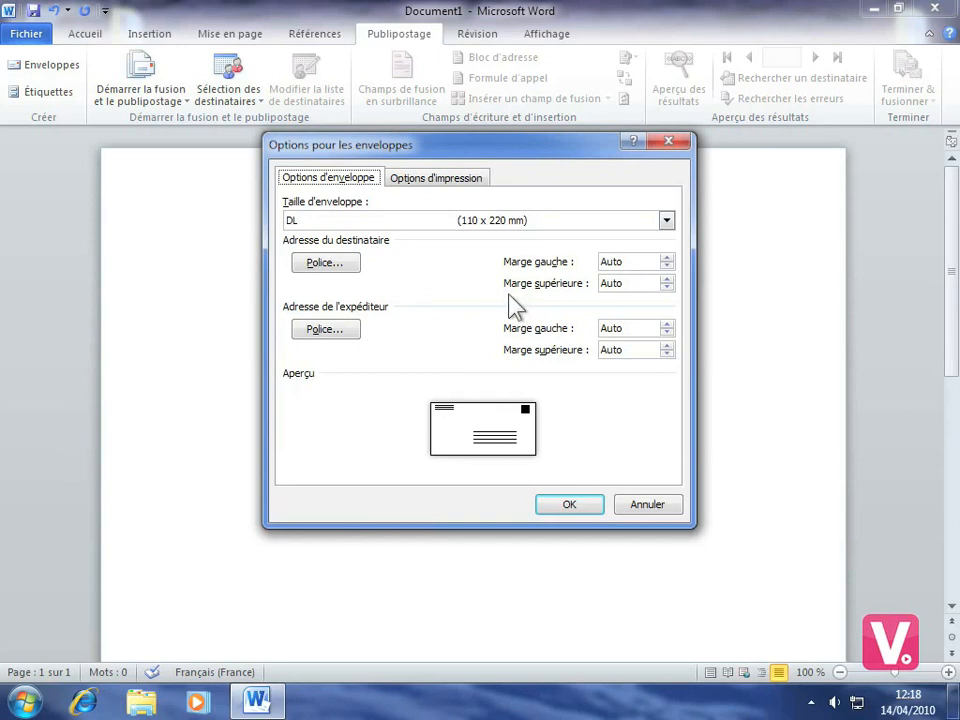
pyautogui.click(576, 507)
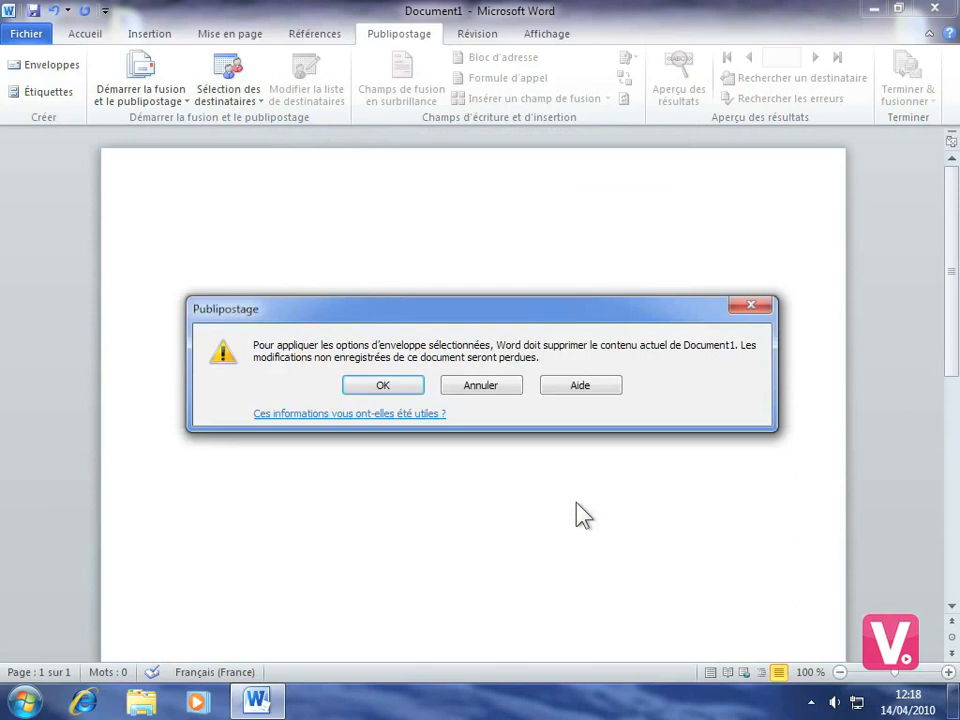
pyautogui.click(386, 388)
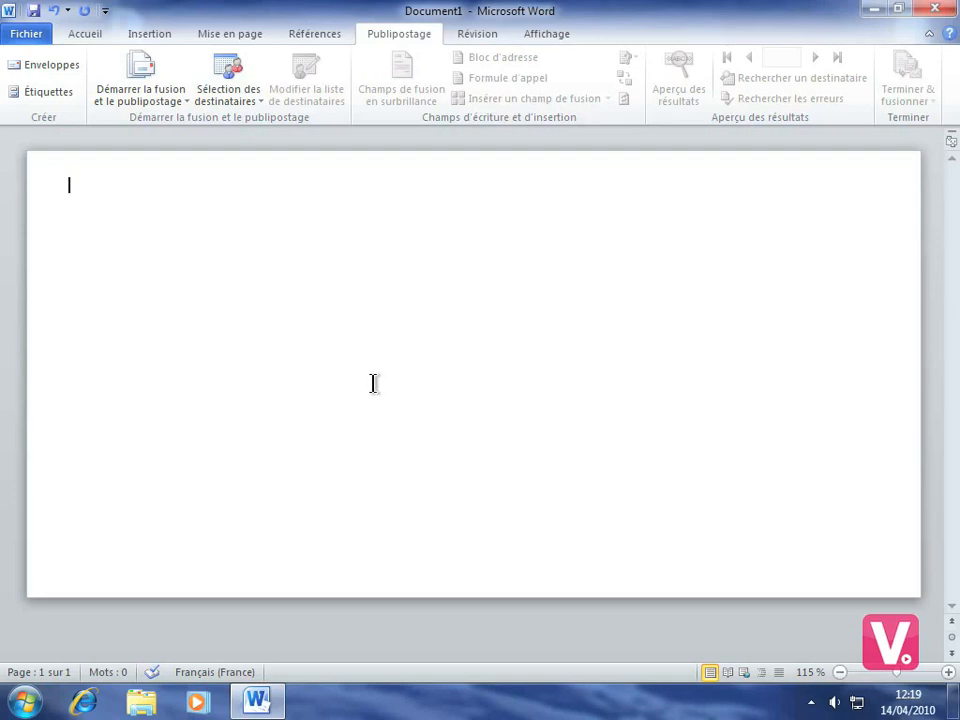
# - Use the existing Contacts database from the Mes contacts folder on the desktop as the recipient list
pyautogui.click(250, 108)
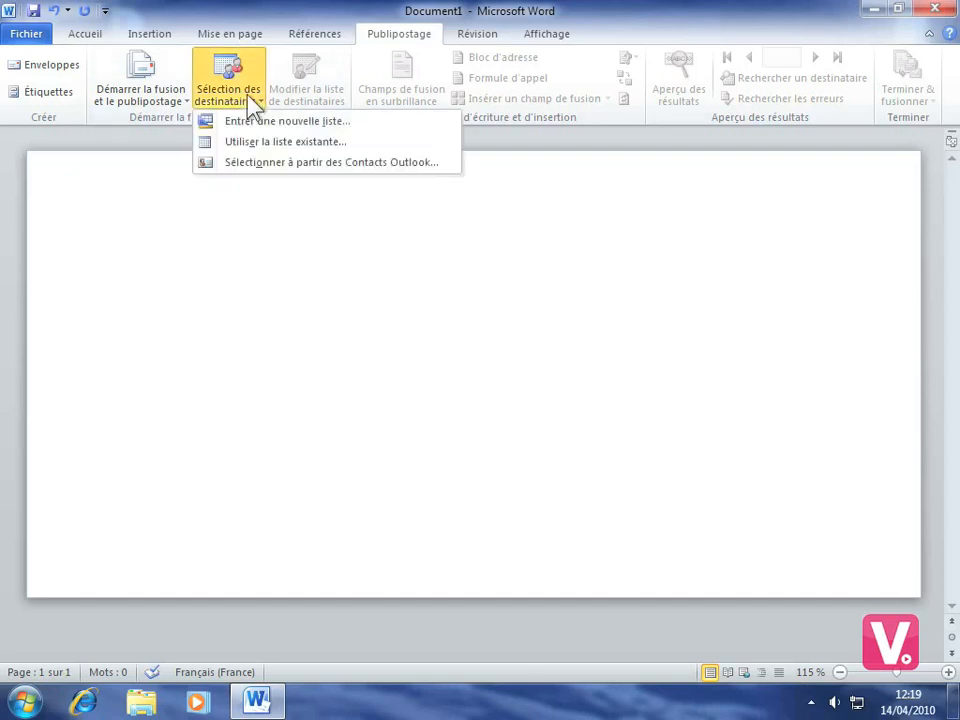
pyautogui.click(305, 143)
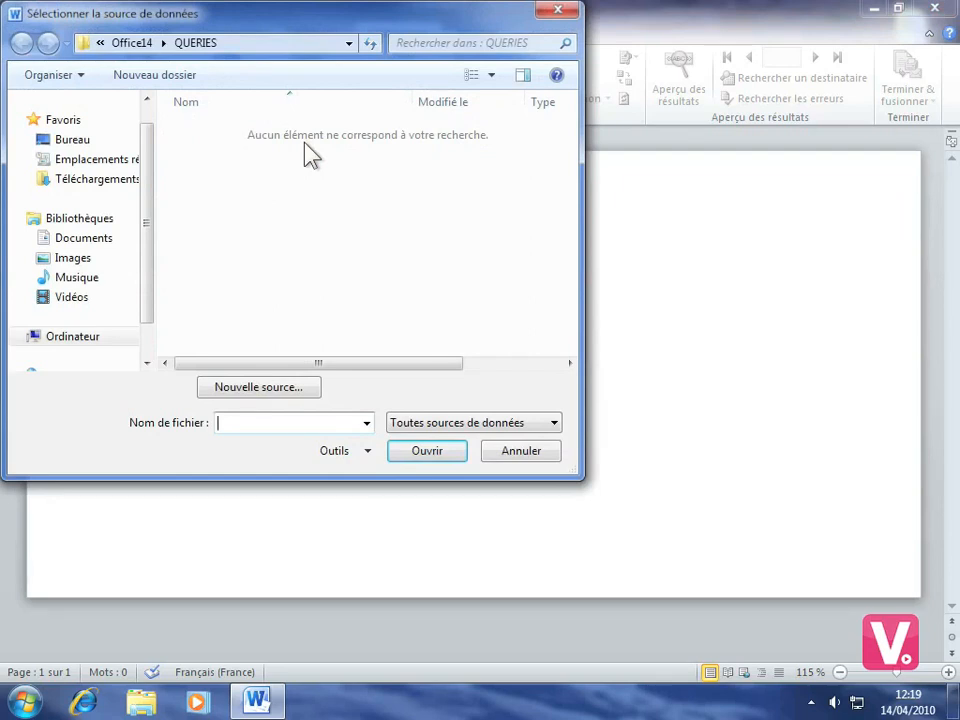
pyautogui.click(62, 141)
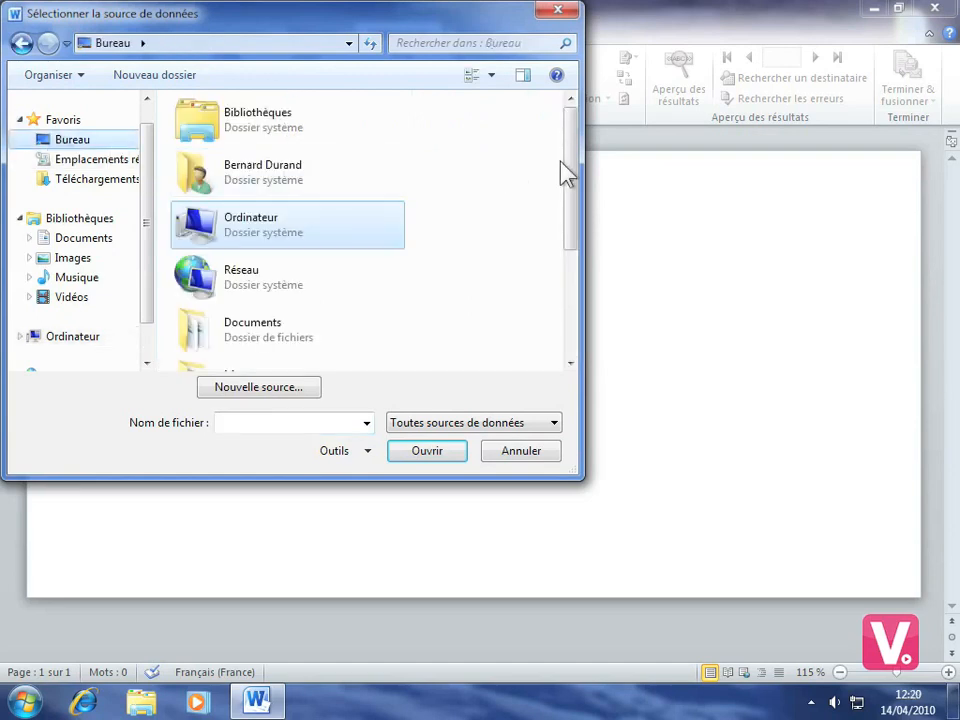
pyautogui.moveTo(571, 171); pyautogui.dragTo(557, 231)
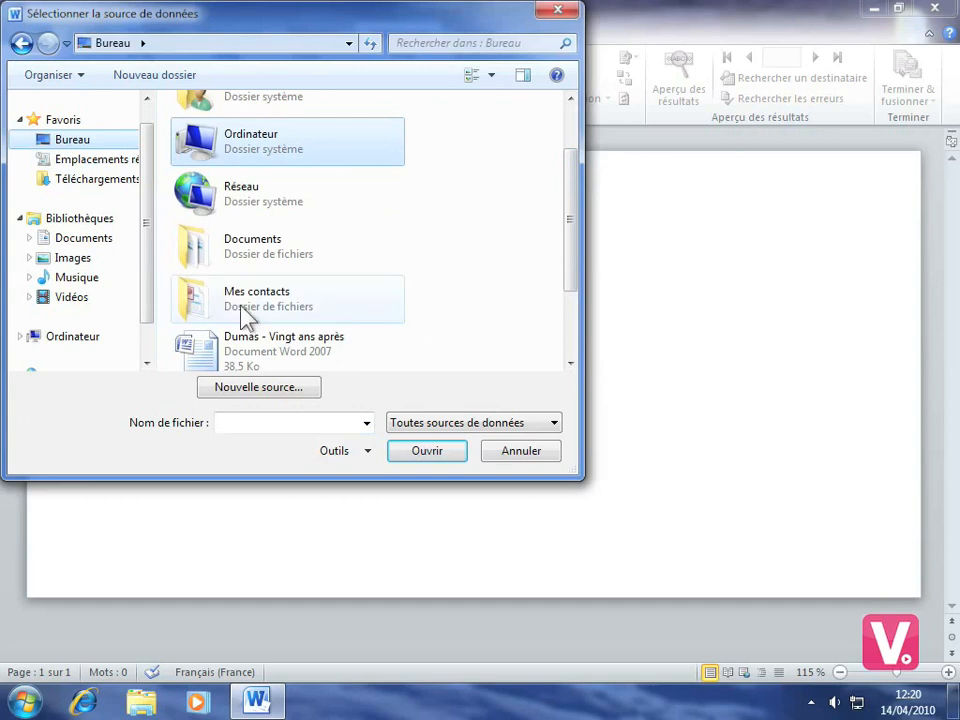
pyautogui.doubleClick(272, 308)
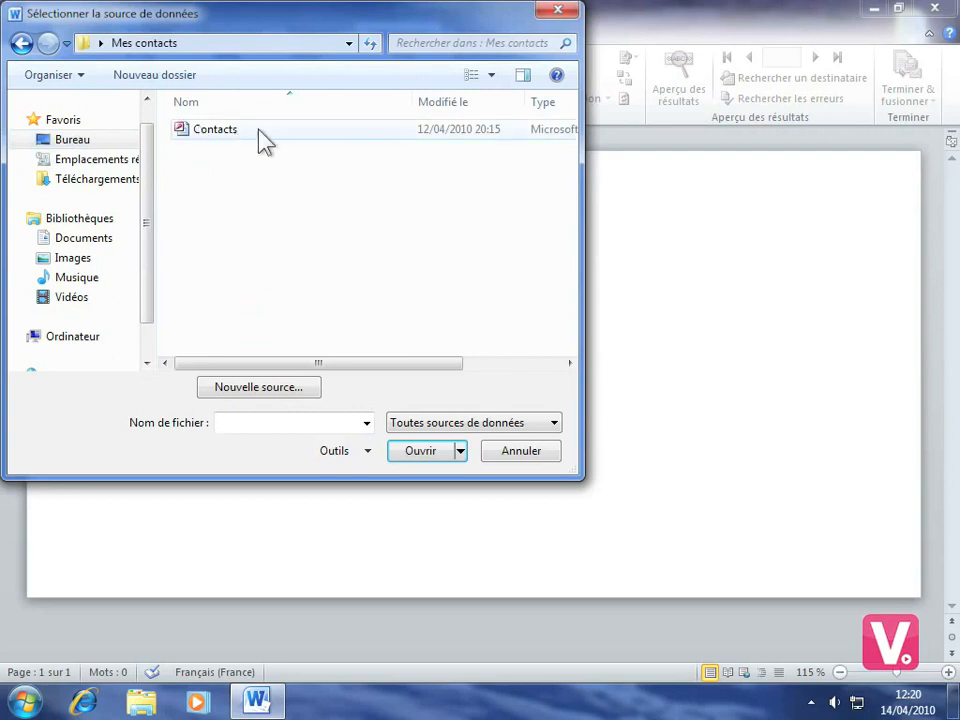
pyautogui.click(206, 131)
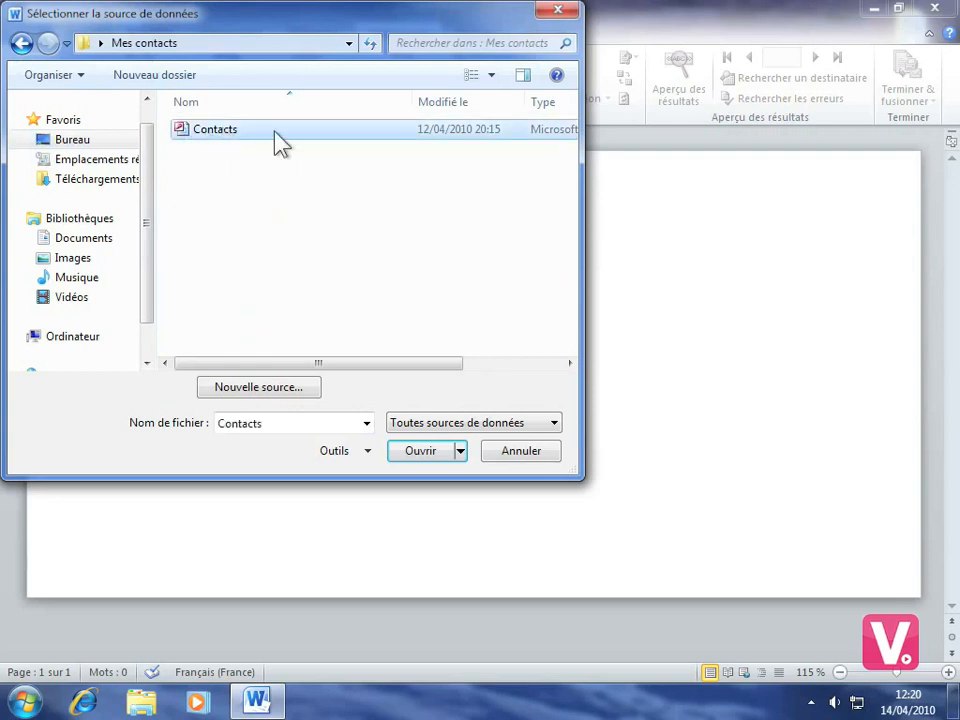
pyautogui.click(424, 451)
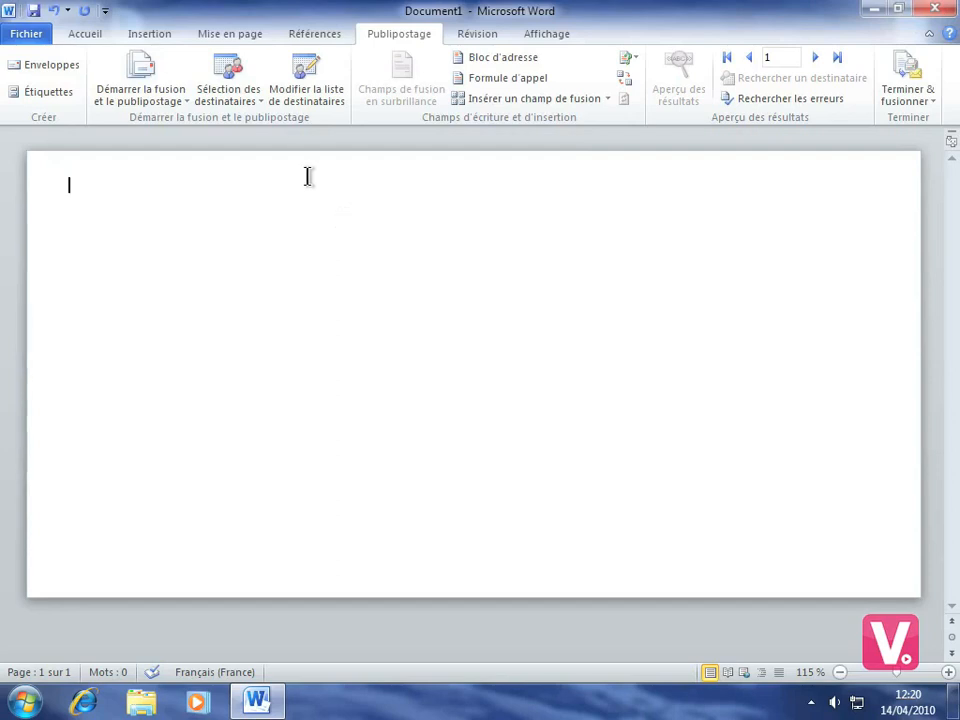
# - Exclude the last contact from the merge recipient list, keeping all the others included
pyautogui.click(312, 100)
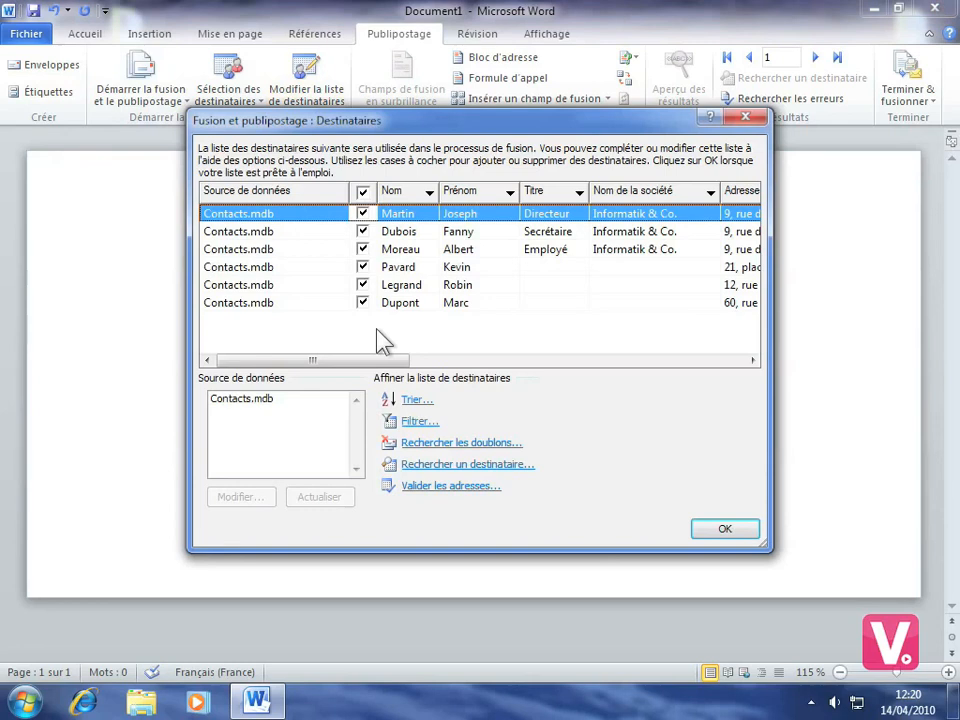
pyautogui.click(362, 302)
pyautogui.click(362, 285)
pyautogui.click(362, 285)
pyautogui.click(362, 302)
pyautogui.click(363, 303)
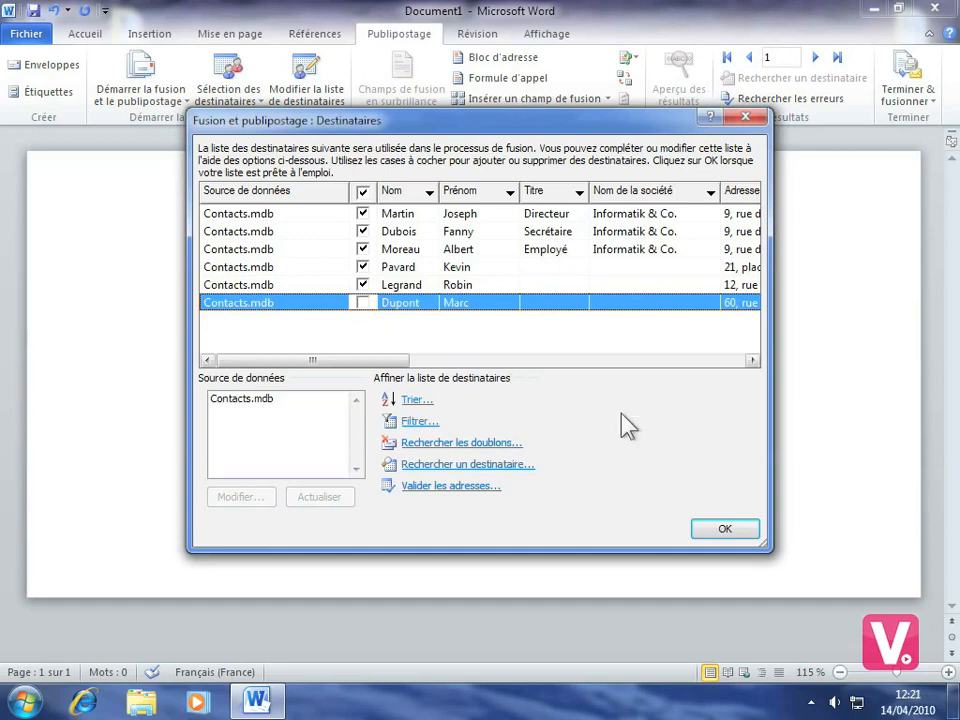
pyautogui.click(726, 528)
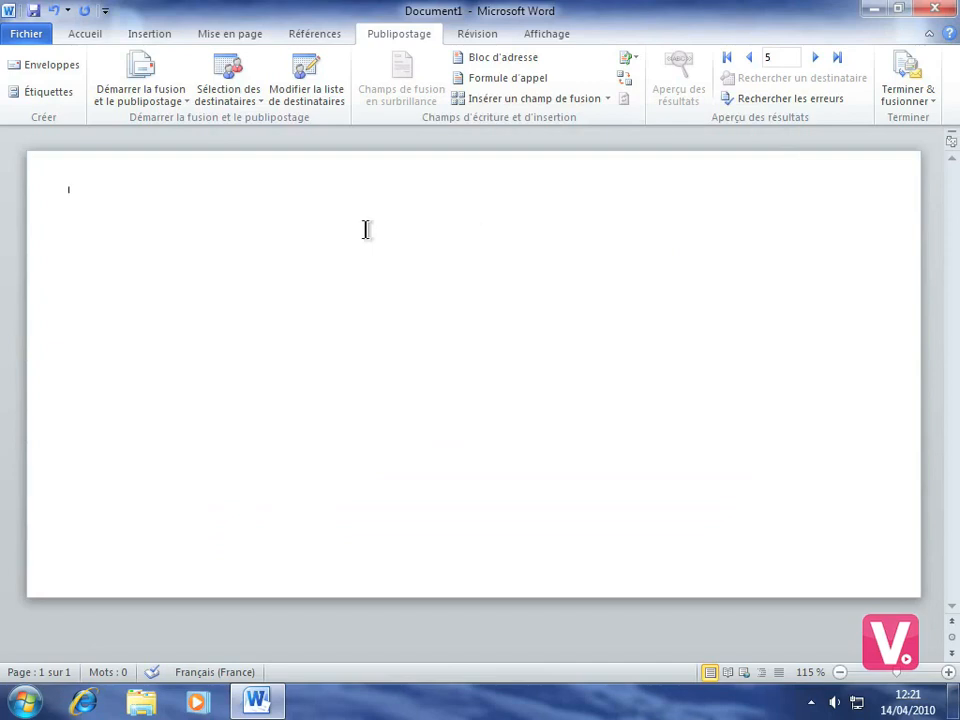
# - Insert the address block with its default format on the envelope and preview the merged result for the current and two preceding recipients
pyautogui.click(511, 64)
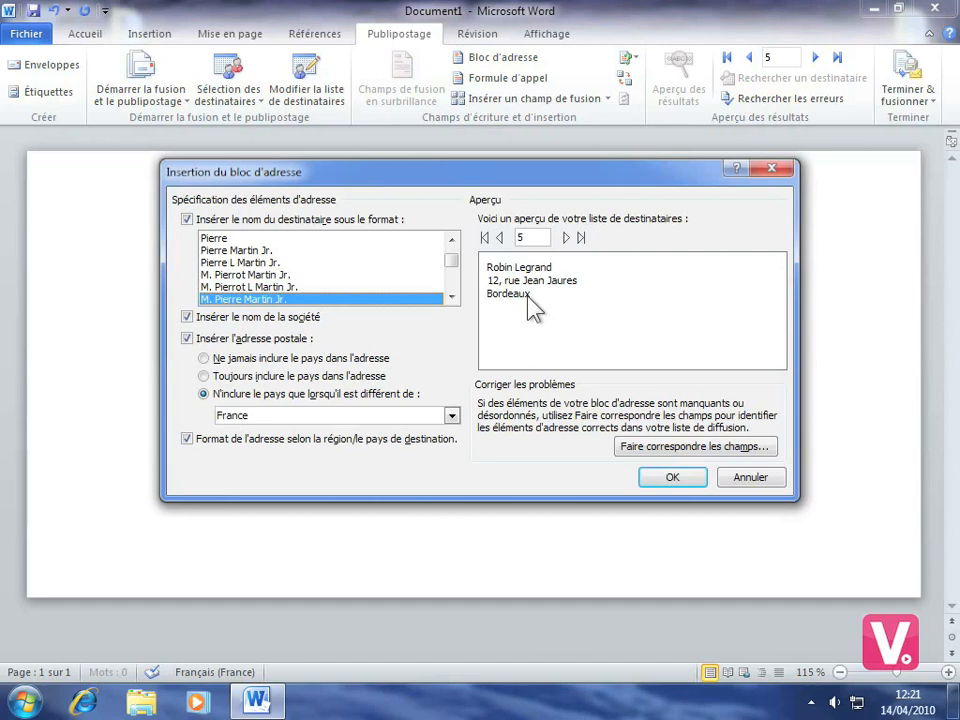
pyautogui.click(677, 483)
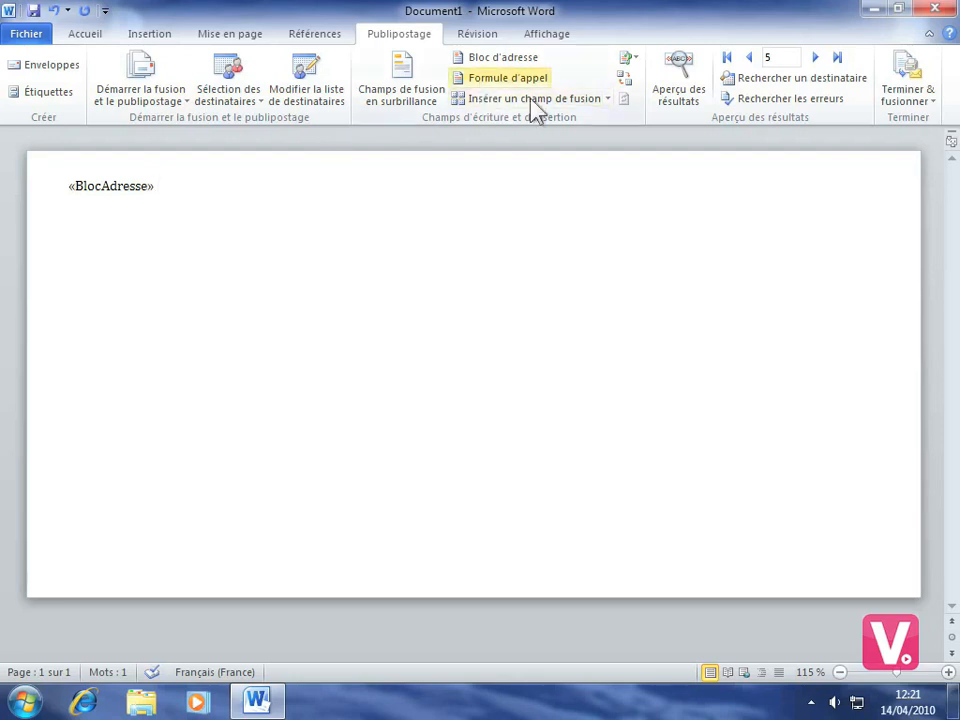
pyautogui.click(668, 98)
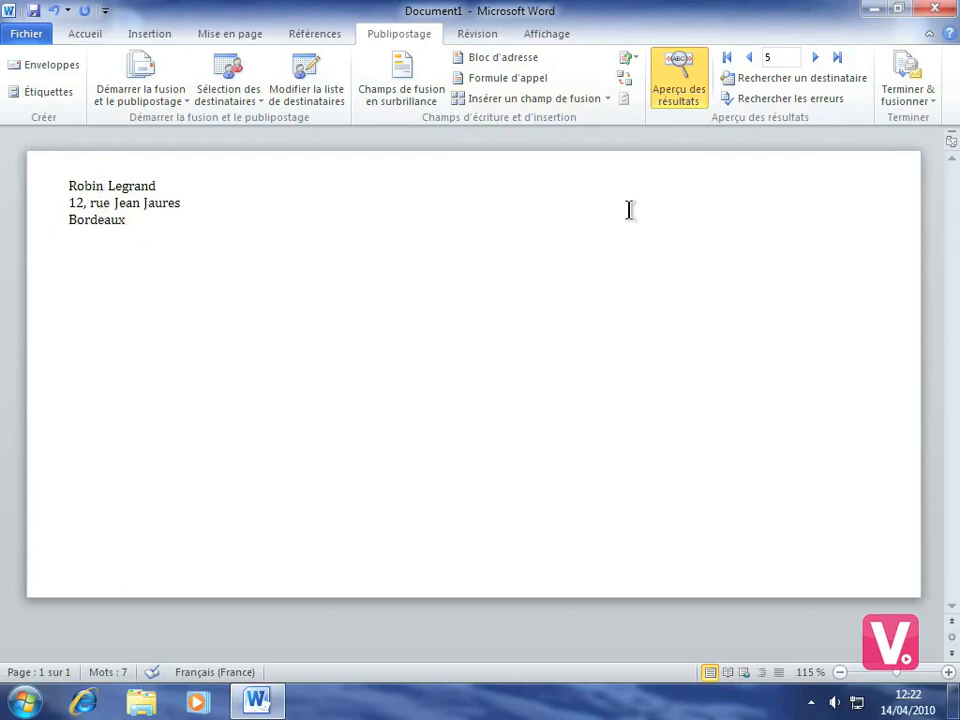
pyautogui.click(747, 62)
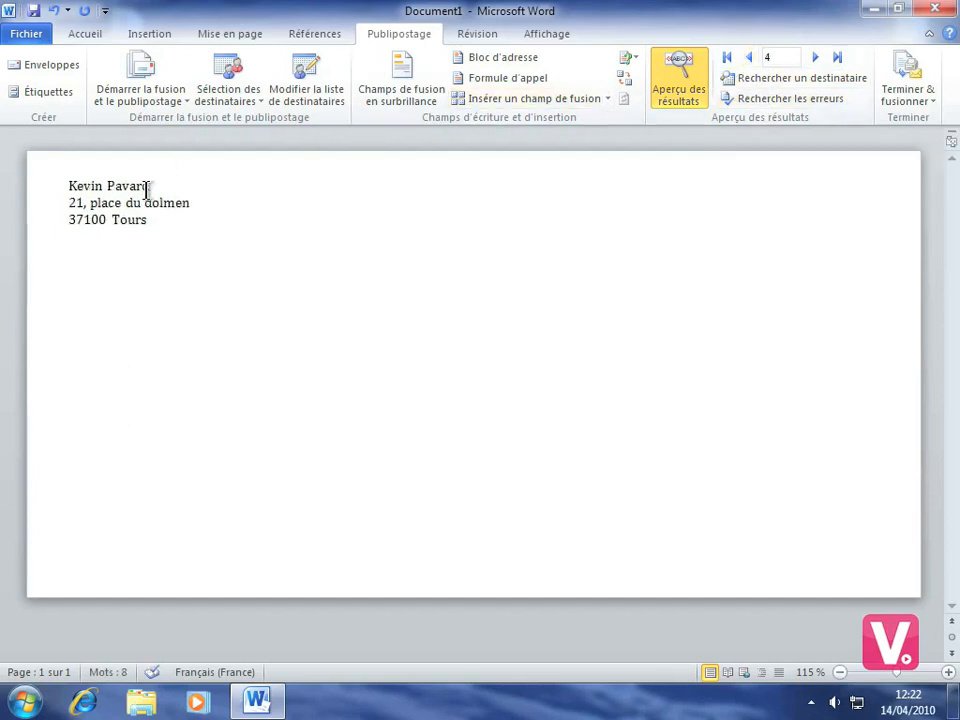
pyautogui.click(748, 60)
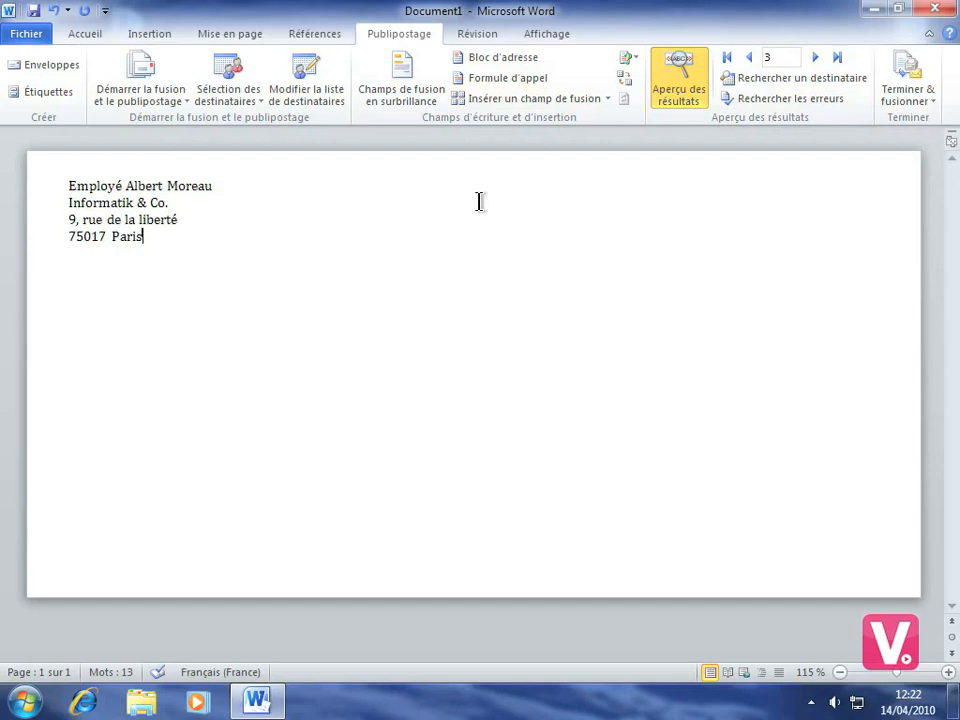
pyautogui.click(679, 103)
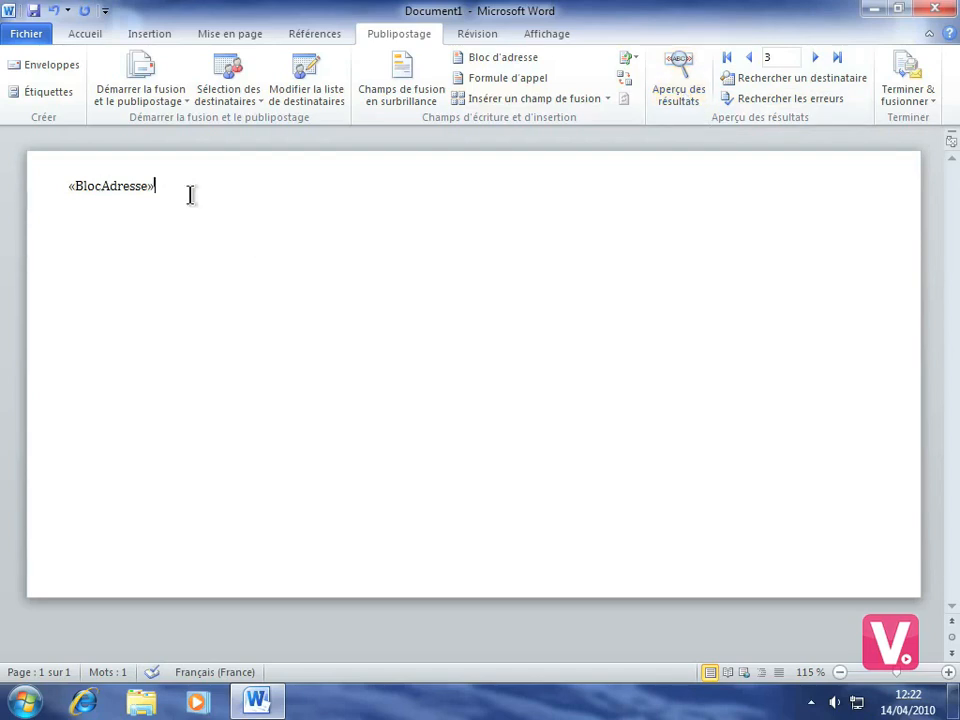
# - Insert the Prénom and Nom merge fields, separated by a space, below the address block and preview the merged result
pyautogui.press('Return')
pyautogui.click(607, 99)
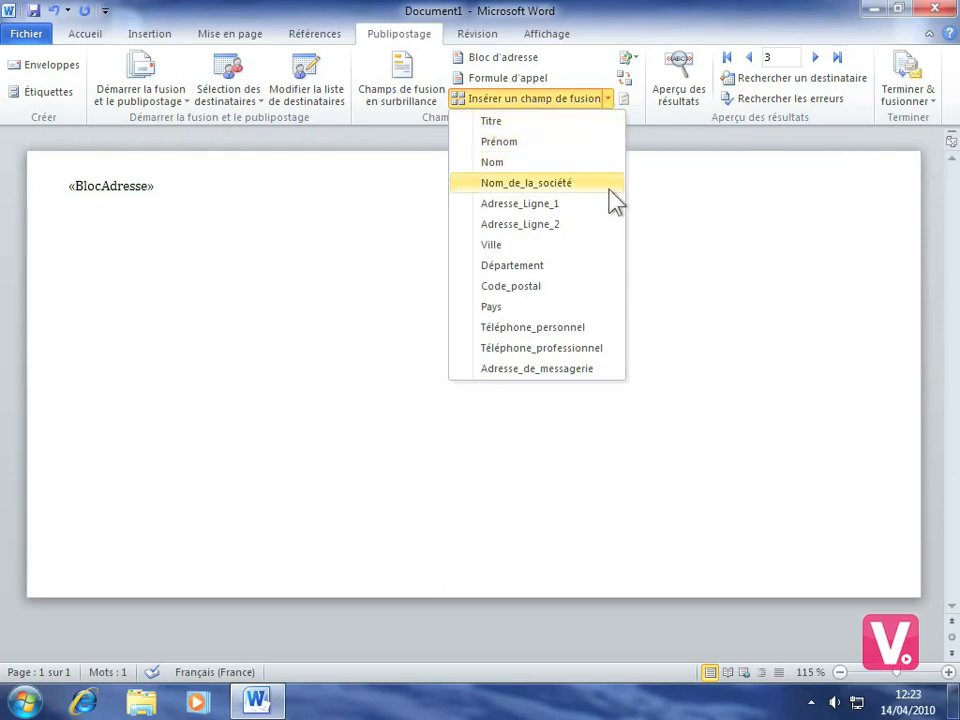
pyautogui.click(510, 146)
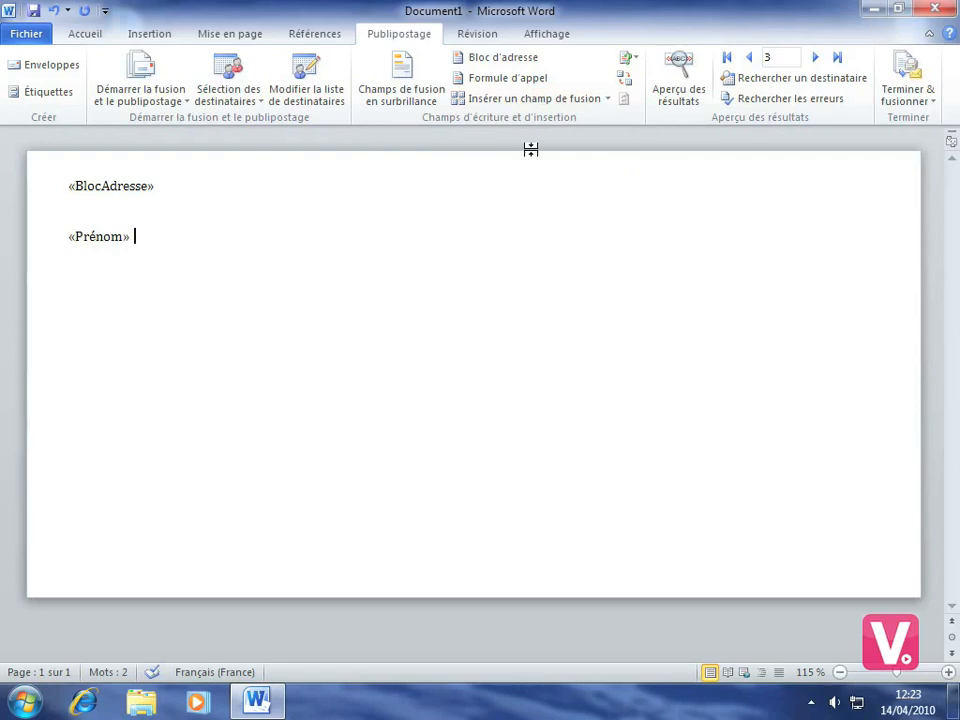
pyautogui.click(608, 98)
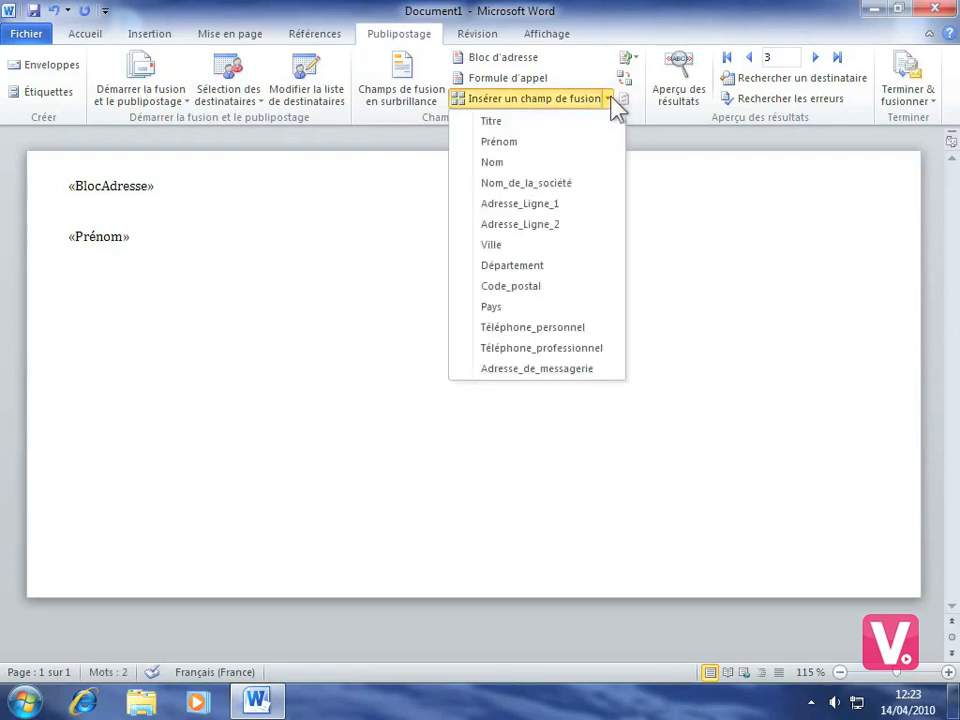
pyautogui.click(519, 164)
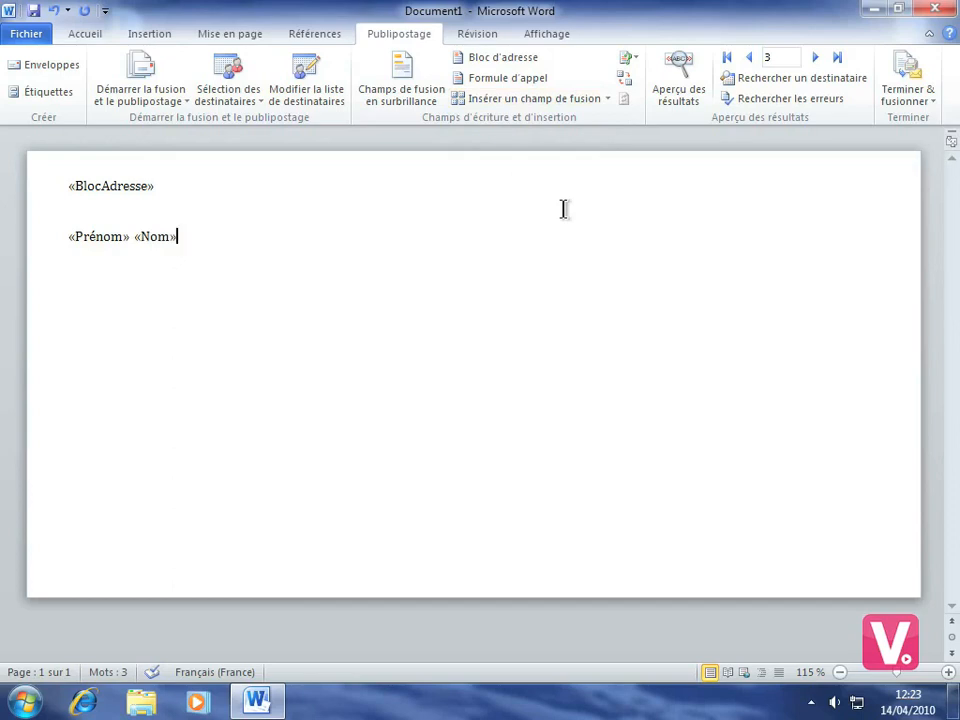
pyautogui.click(679, 79)
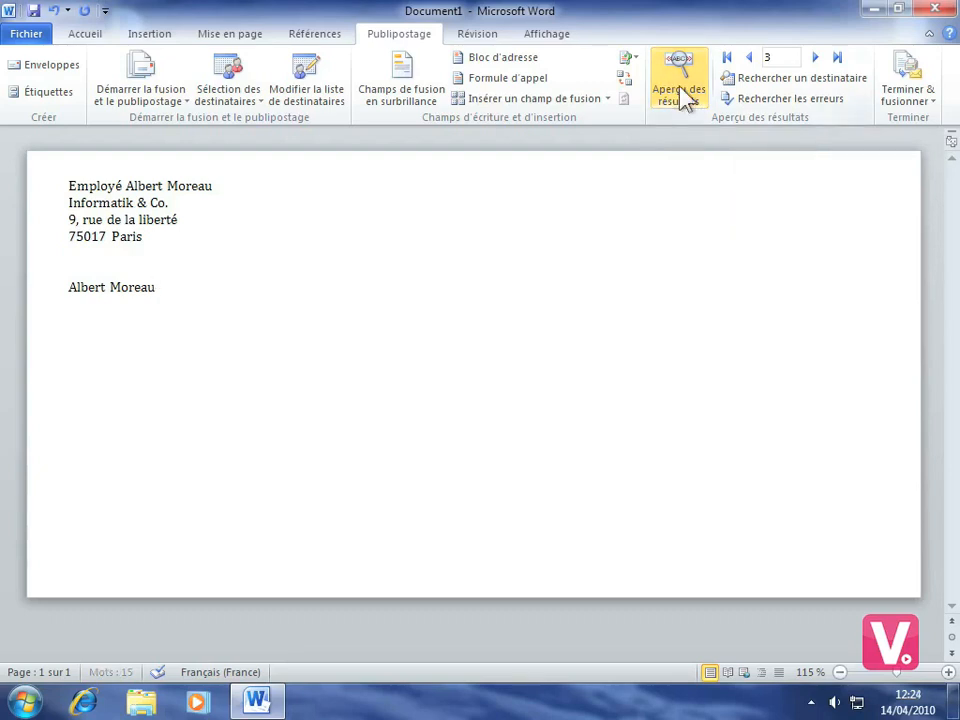
pyautogui.click(679, 95)
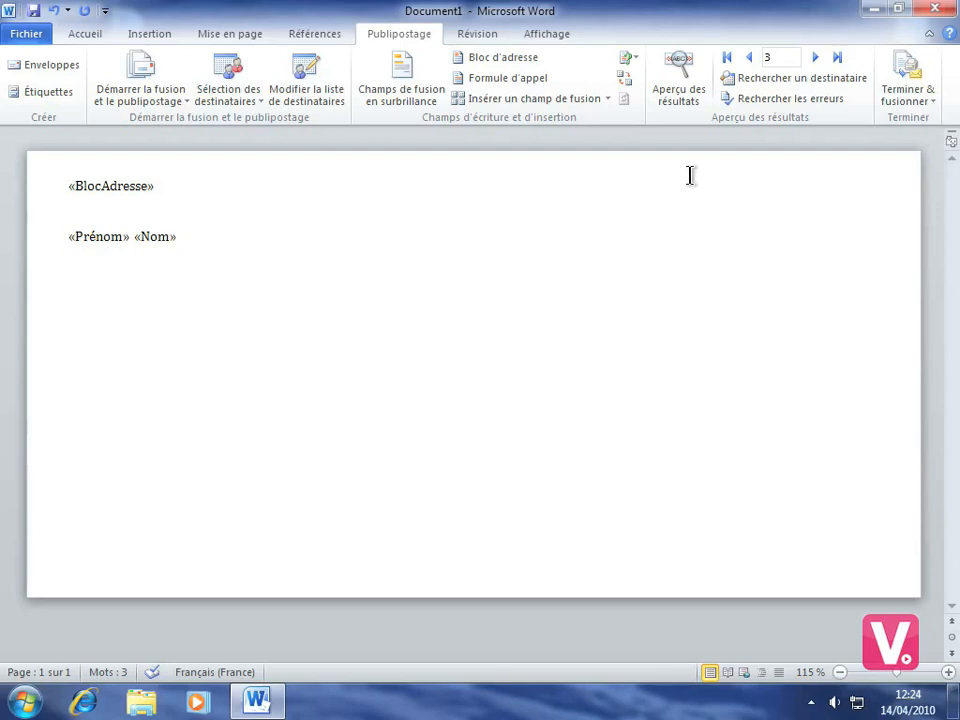
# - Merge all records into a new document of individual envelopes and look through its pages
pyautogui.click(921, 103)
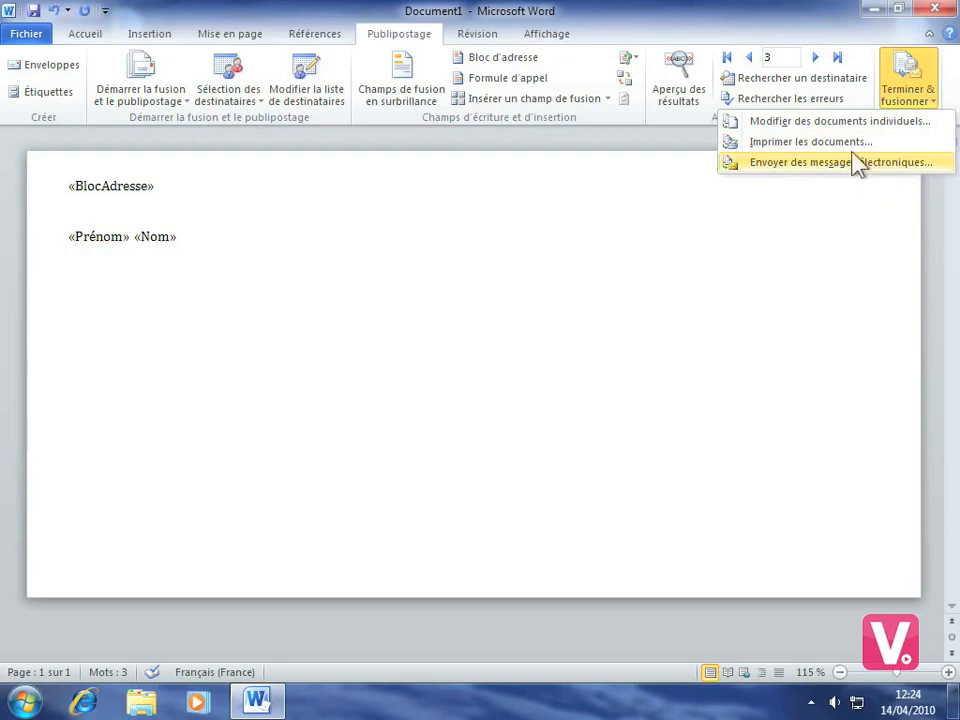
pyautogui.click(843, 122)
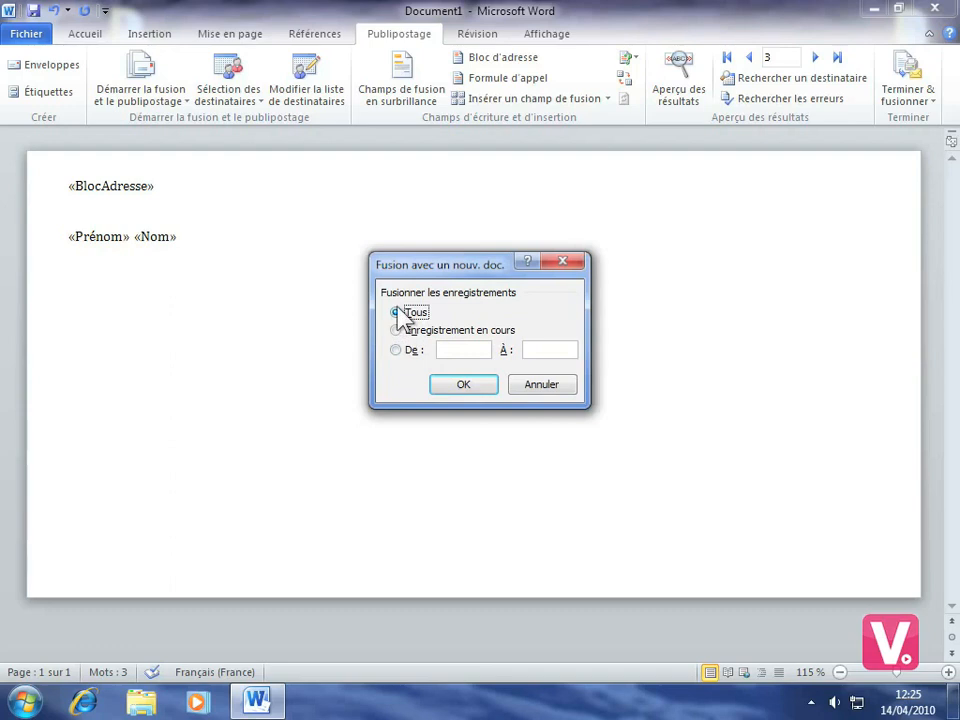
pyautogui.click(457, 390)
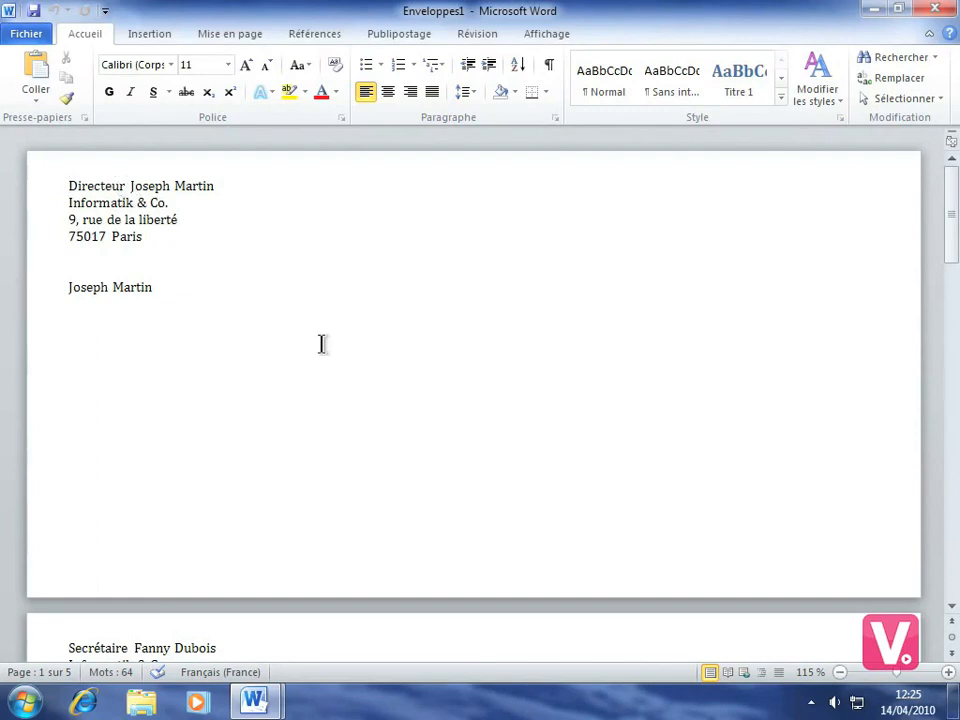
pyautogui.scroll(-1, 316, 347)
pyautogui.scroll(-17, 316, 347)
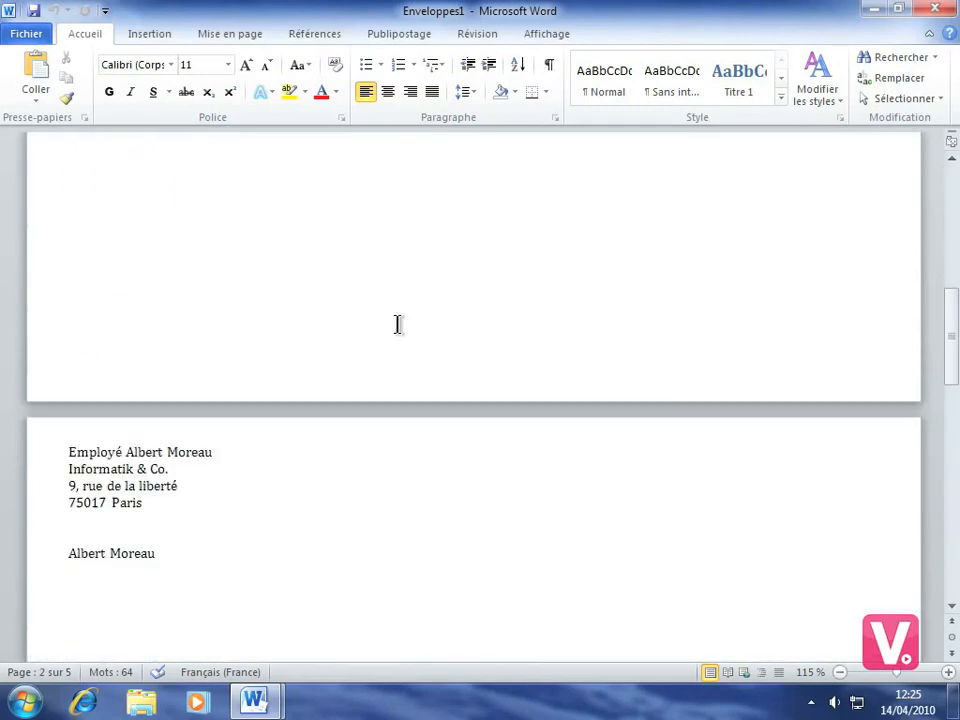